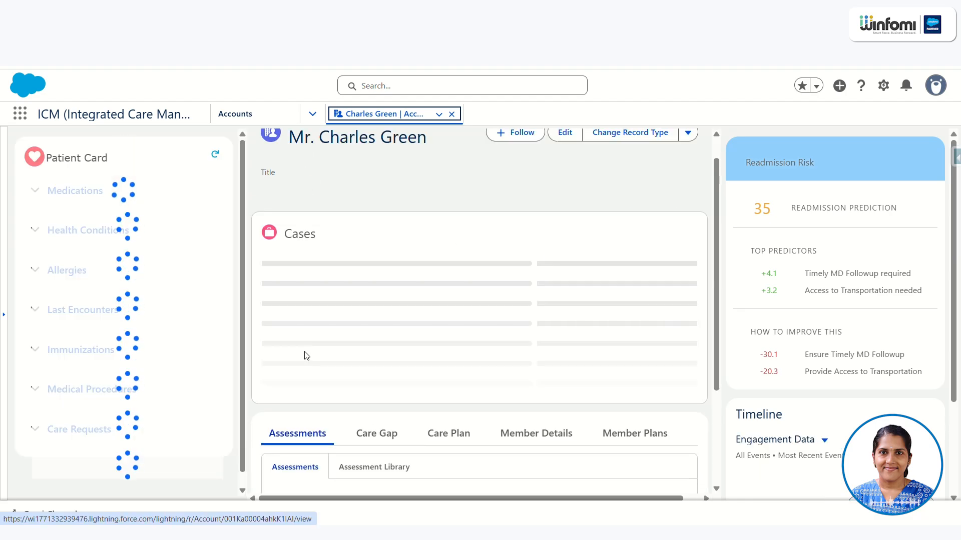
# - Open the patient's care plans and examine the conditions, goals, interventions and care gaps of the Blood Pressure Wellness plan
pyautogui.scroll(-3, 307, 355)
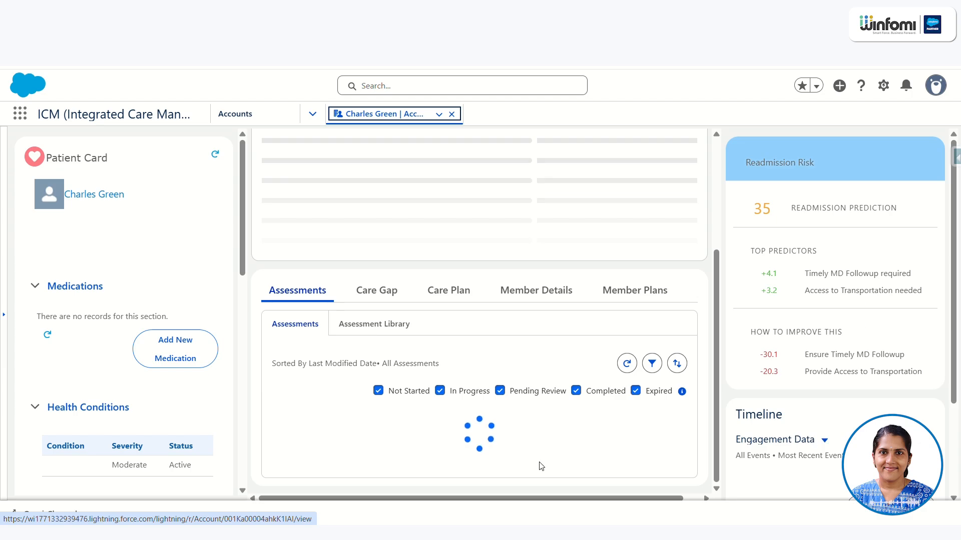
pyautogui.click(450, 298)
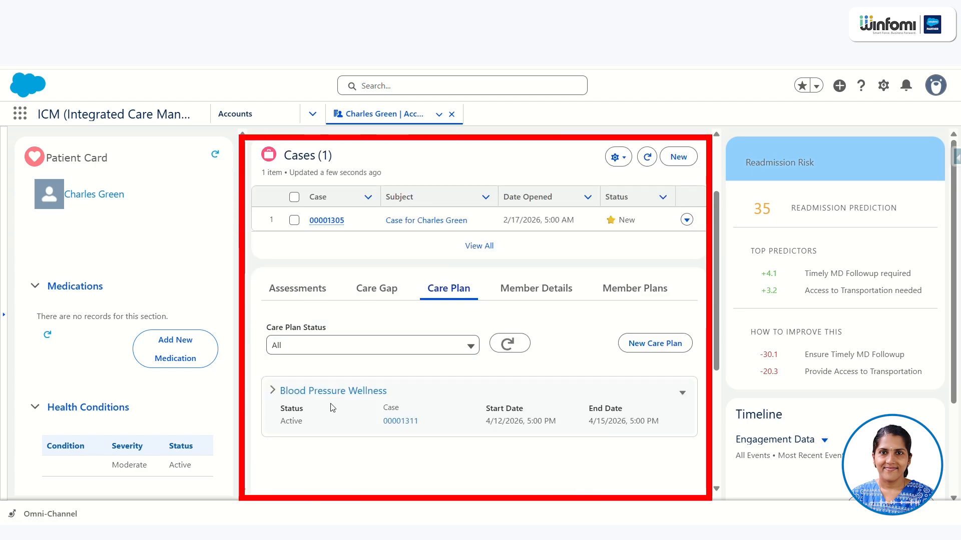
pyautogui.click(270, 390)
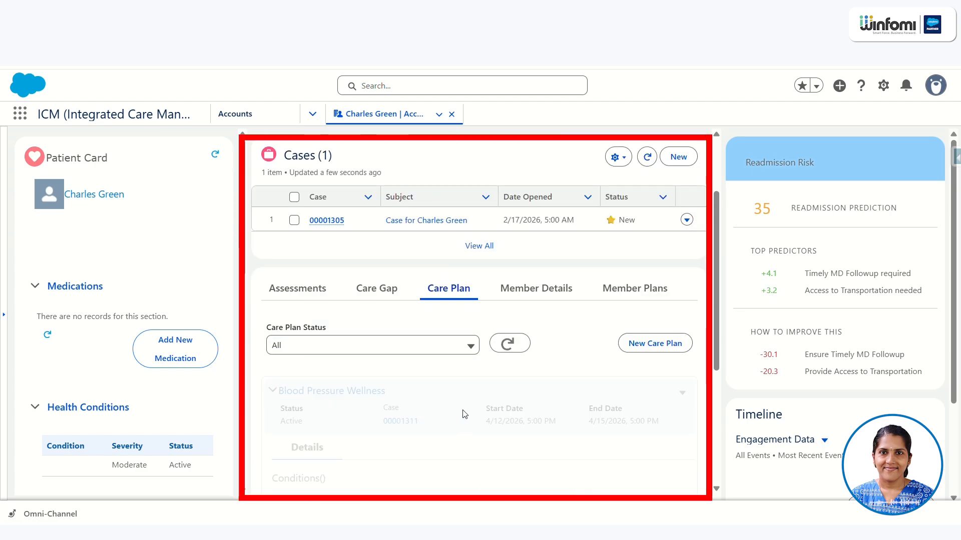
pyautogui.scroll(-5, 464, 413)
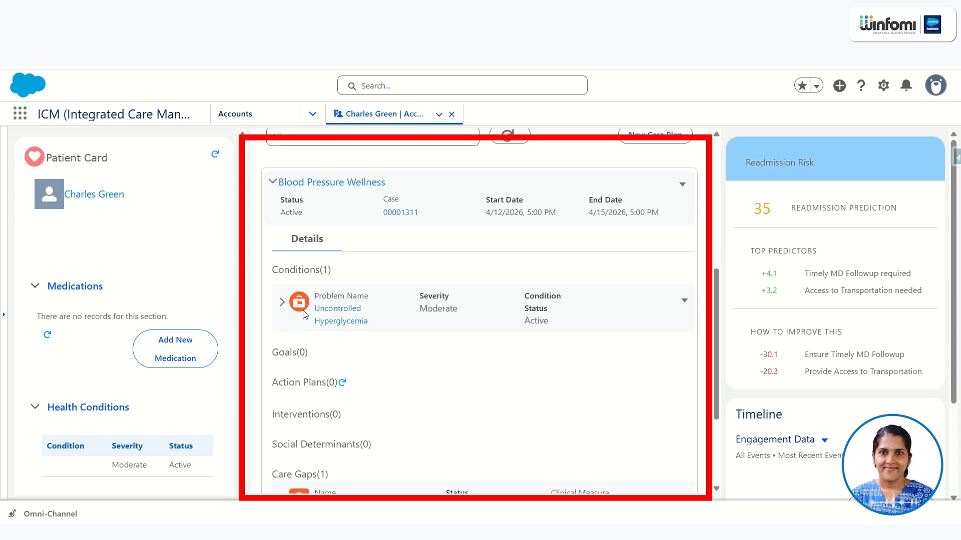
pyautogui.scroll(-2, 371, 310)
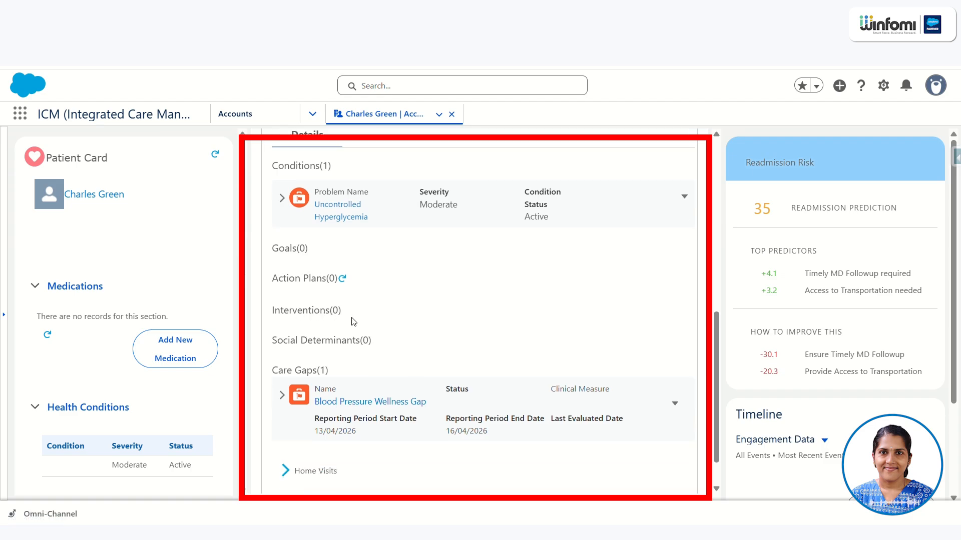
pyautogui.scroll(2, 354, 321)
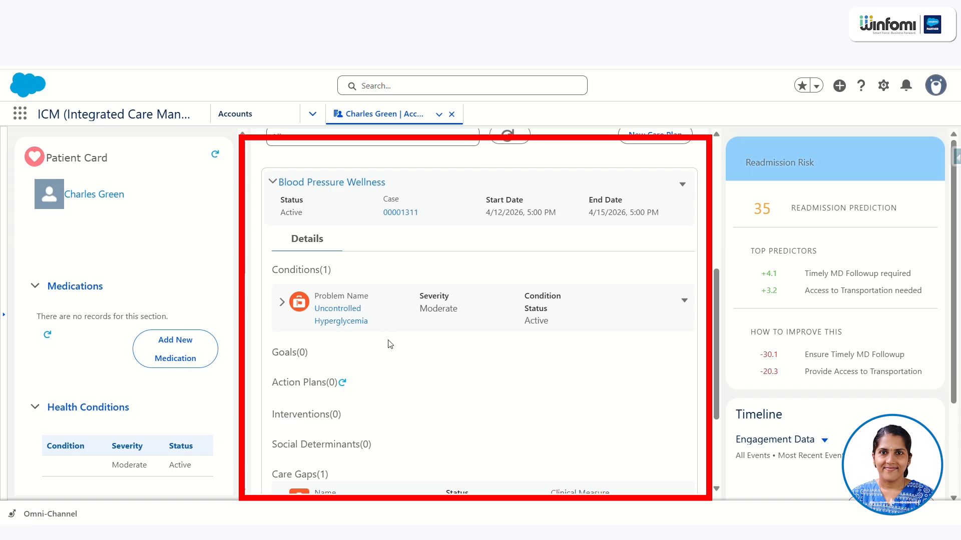
pyautogui.scroll(4, 365, 278)
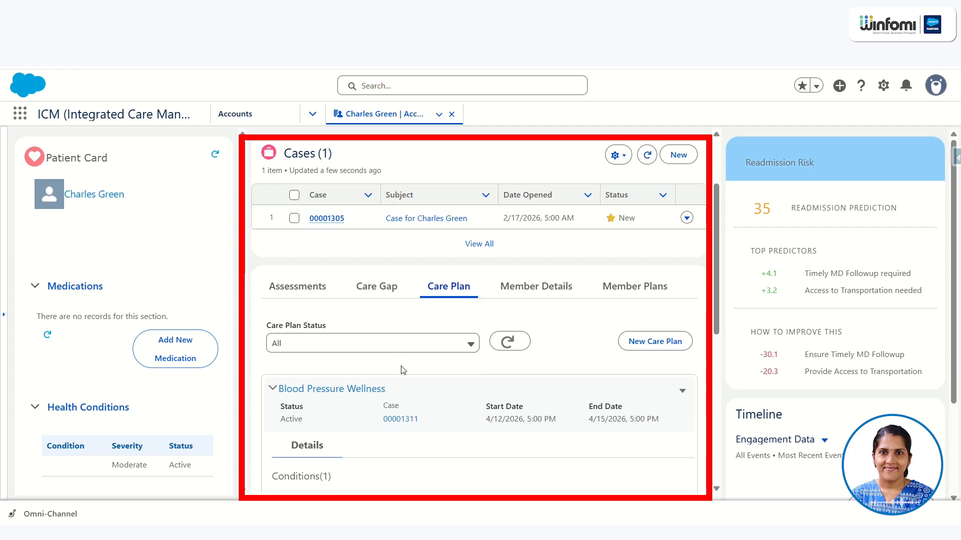
pyautogui.scroll(-5, 415, 284)
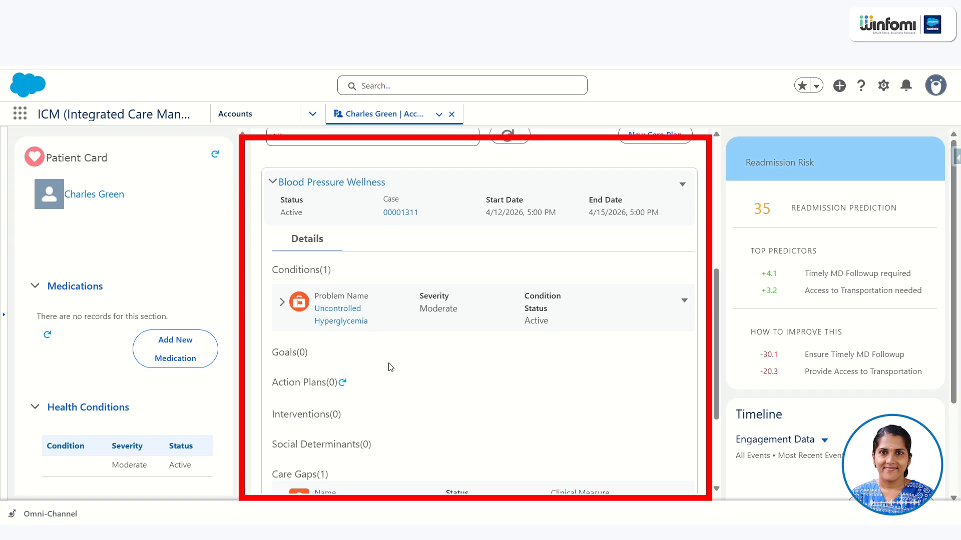
pyautogui.scroll(-3, 390, 371)
pyautogui.scroll(6, 381, 391)
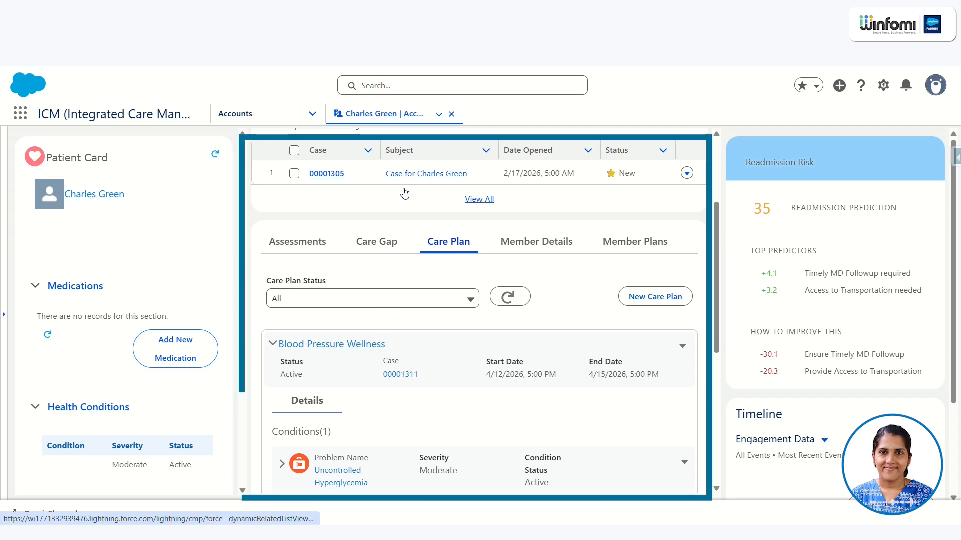
# - Review the patient's Blood Pressure Wellness Gap record, and return to the Blood Pressure Wellness care plan
pyautogui.click(381, 245)
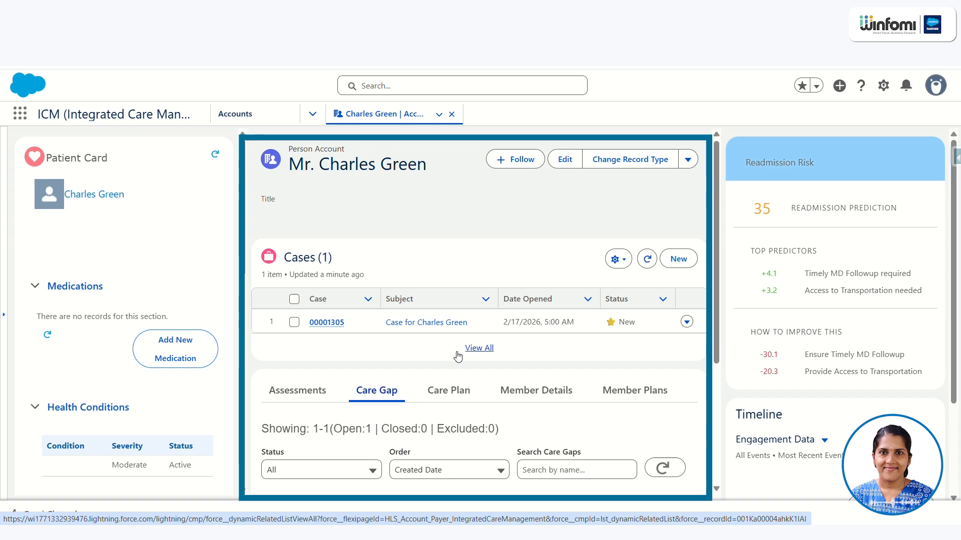
pyautogui.scroll(-2, 457, 356)
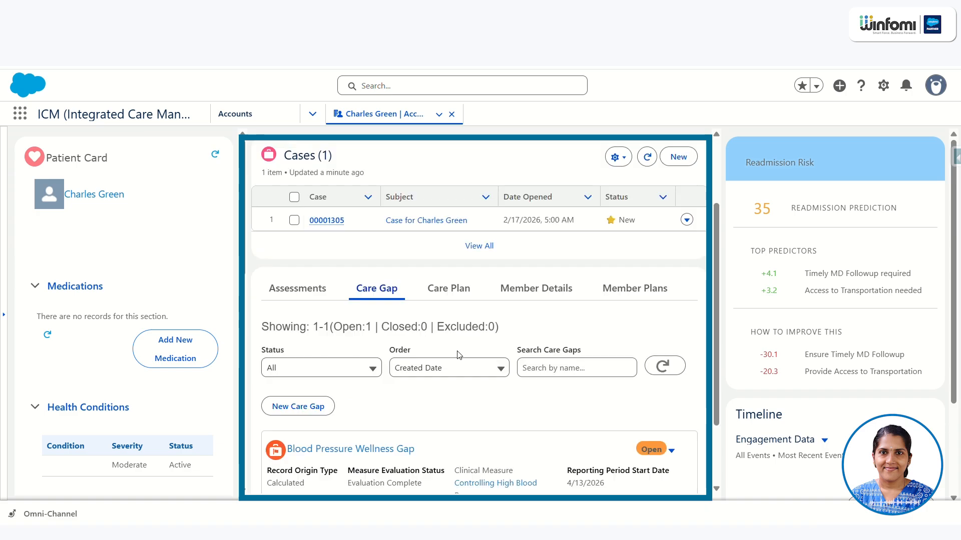
pyautogui.scroll(-2, 457, 355)
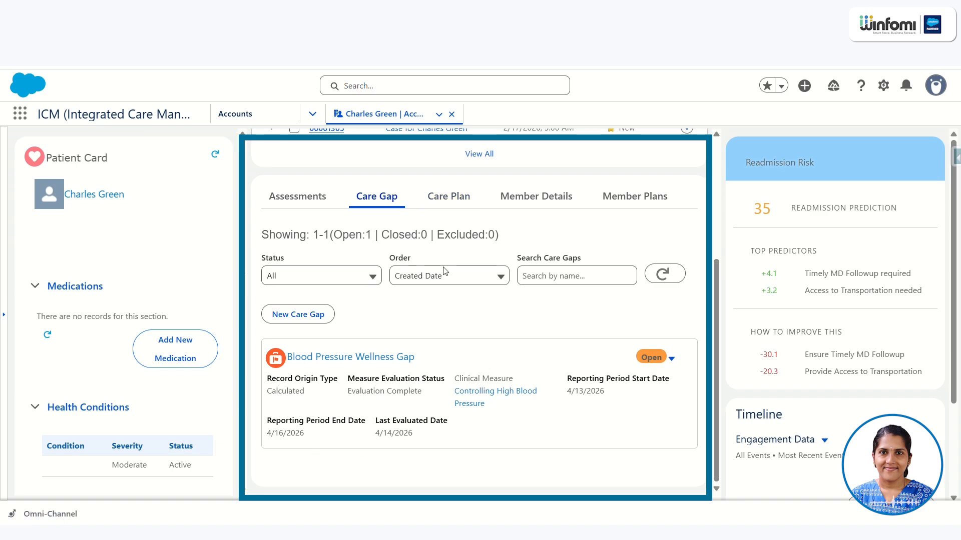
pyautogui.scroll(2, 476, 296)
pyautogui.click(455, 311)
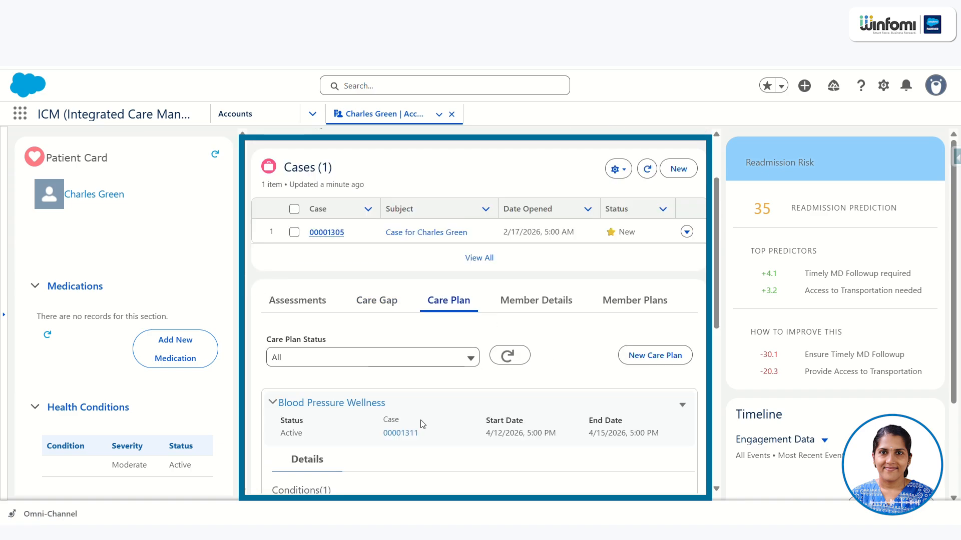
pyautogui.scroll(-4, 423, 404)
pyautogui.scroll(4, 425, 404)
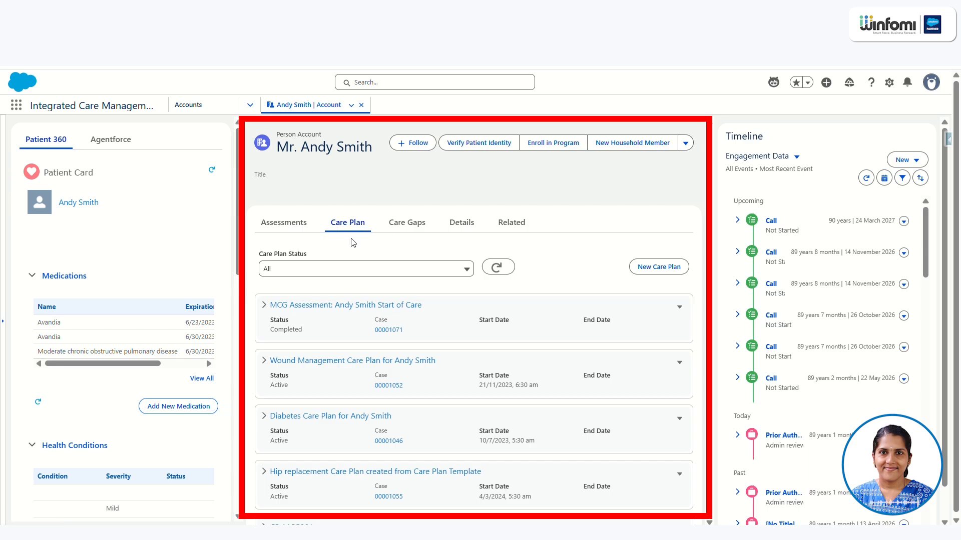
# - Start a new care plan with the Assessments method, based on the completed Post-cardiac discharge risk assessment
pyautogui.click(312, 222)
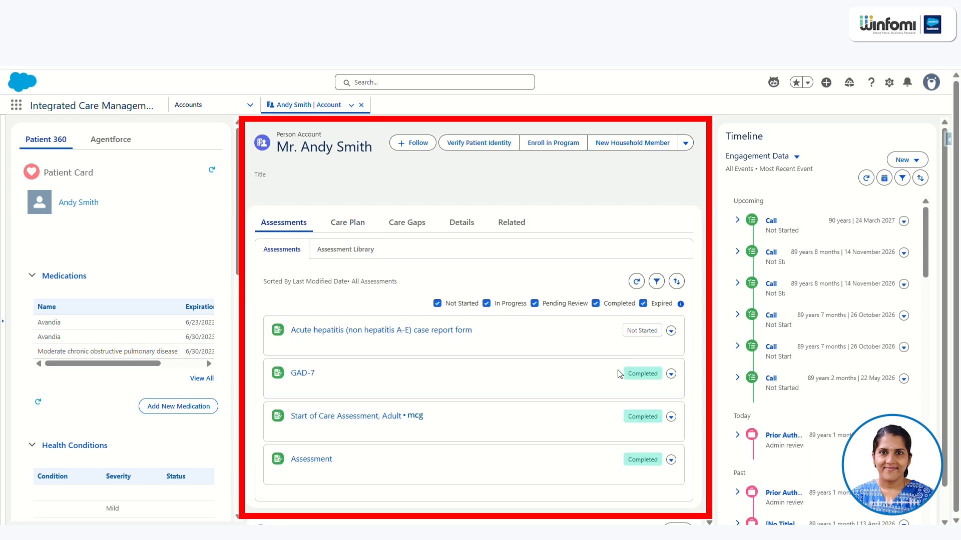
pyautogui.click(347, 222)
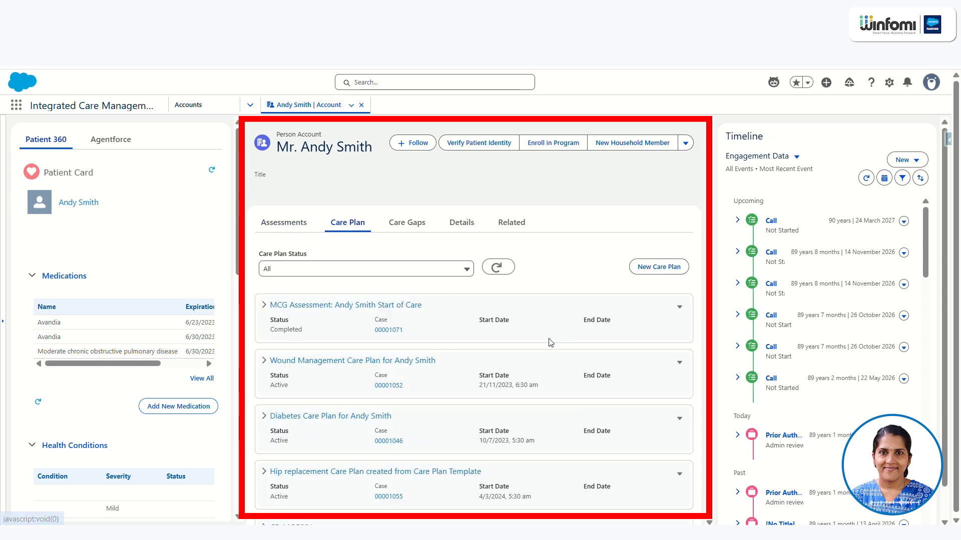
pyautogui.click(659, 269)
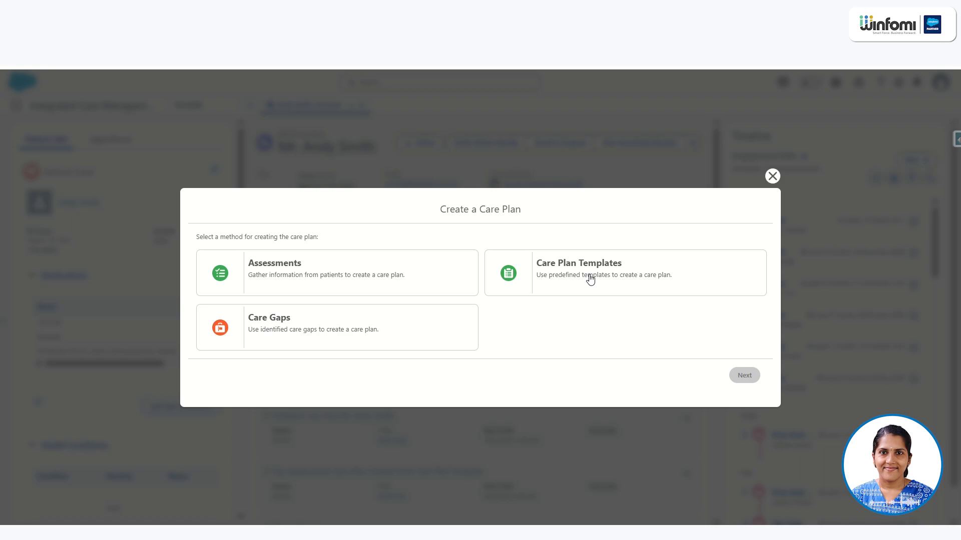
pyautogui.click(326, 274)
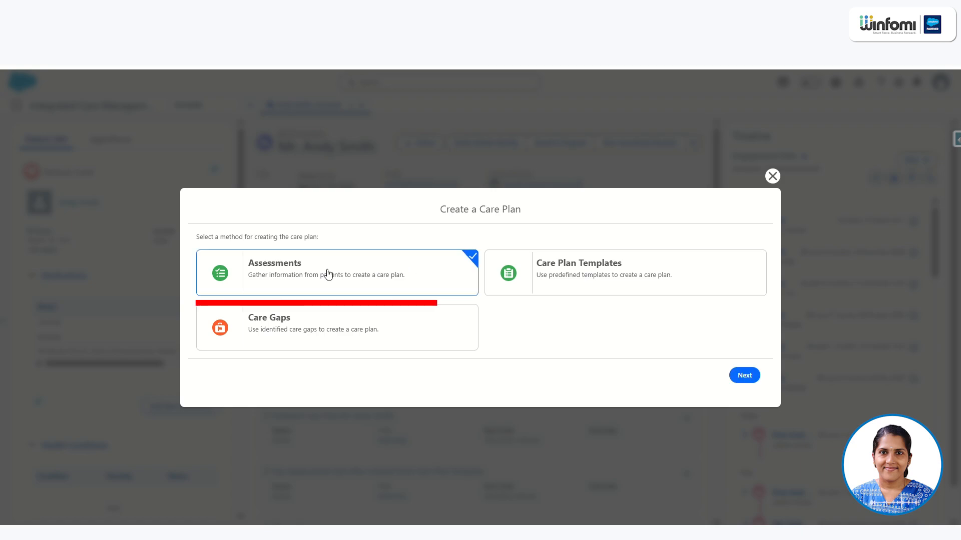
pyautogui.click(744, 376)
pyautogui.click(283, 376)
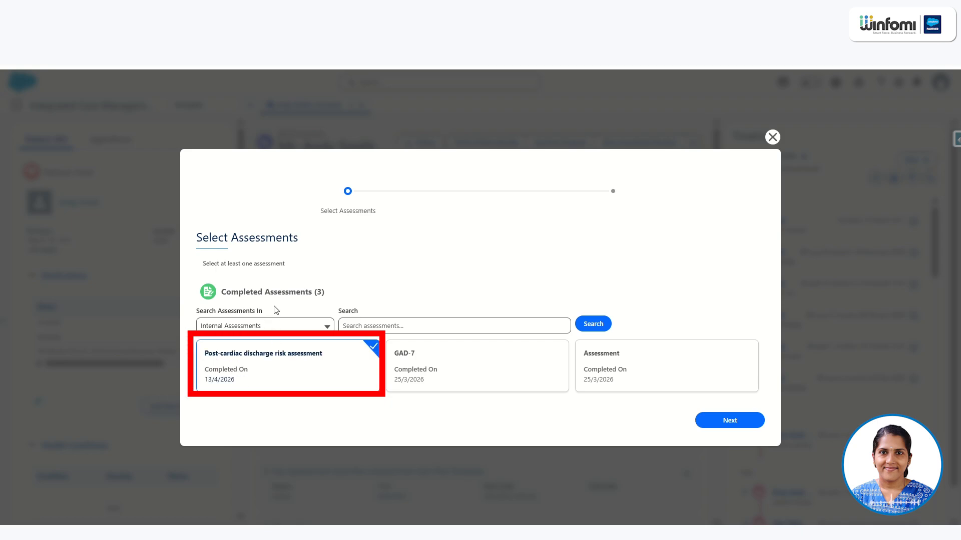
pyautogui.click(730, 425)
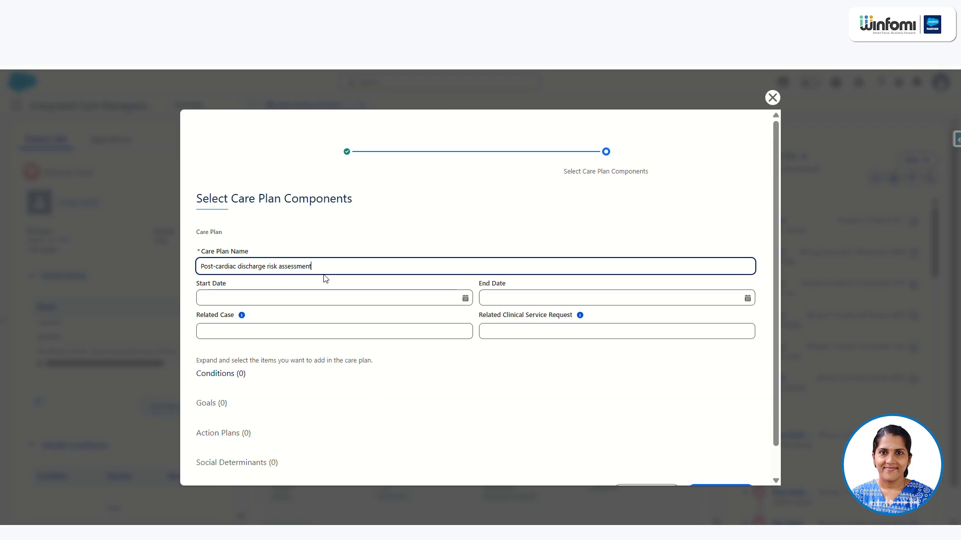
# - Save the assessment-based care plan with start date 04/14/2026 and end date 04/15/2026, and expand its details
pyautogui.click(335, 297)
pyautogui.click(245, 398)
pyautogui.click(600, 298)
pyautogui.click(548, 398)
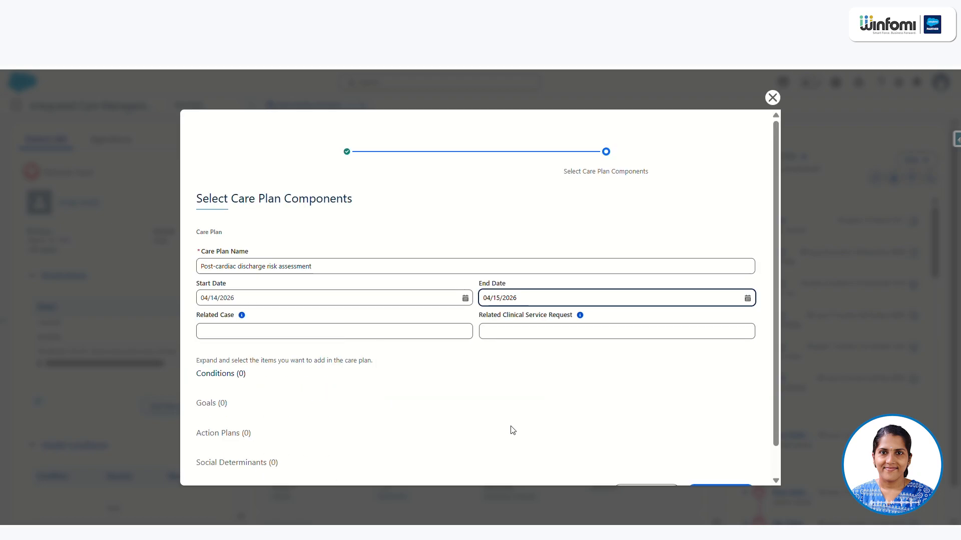
pyautogui.scroll(-1, 268, 376)
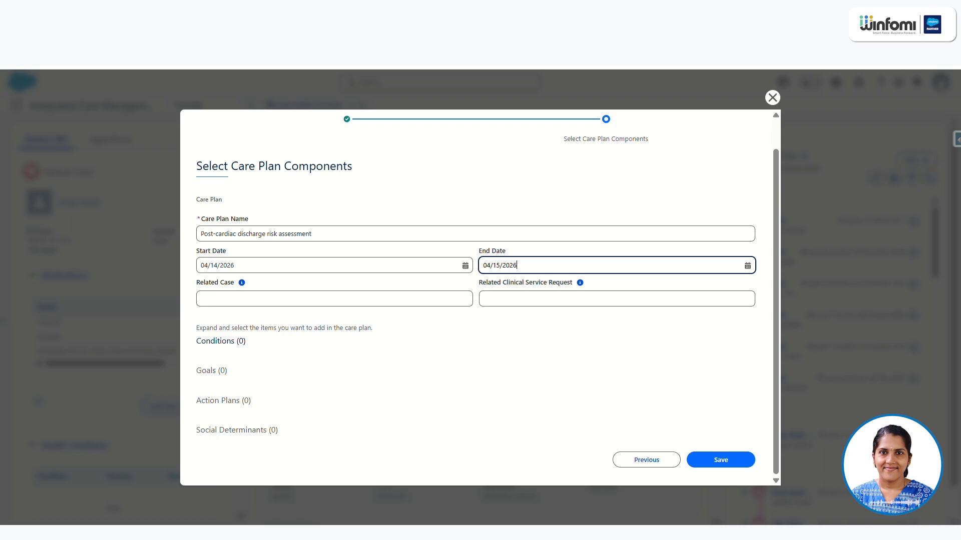
pyautogui.click(719, 460)
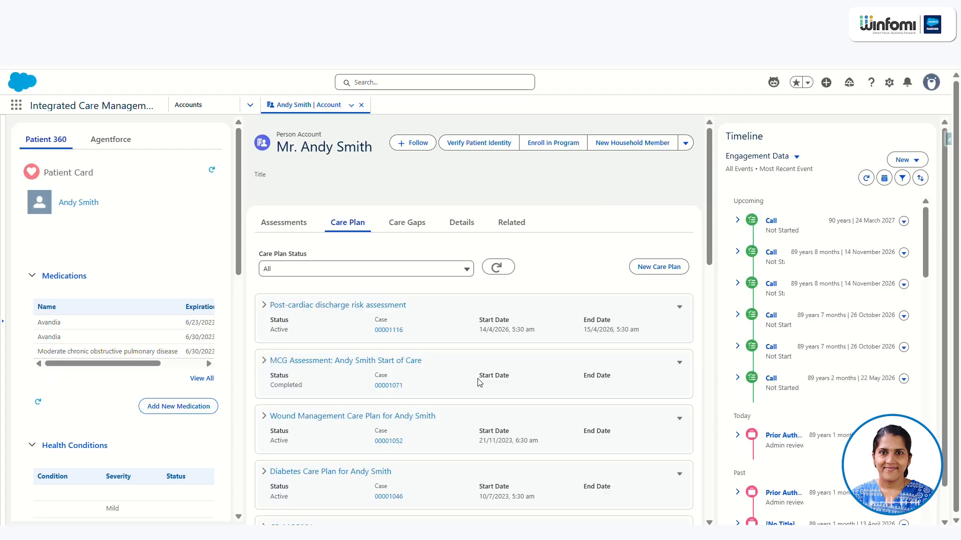
pyautogui.click(264, 305)
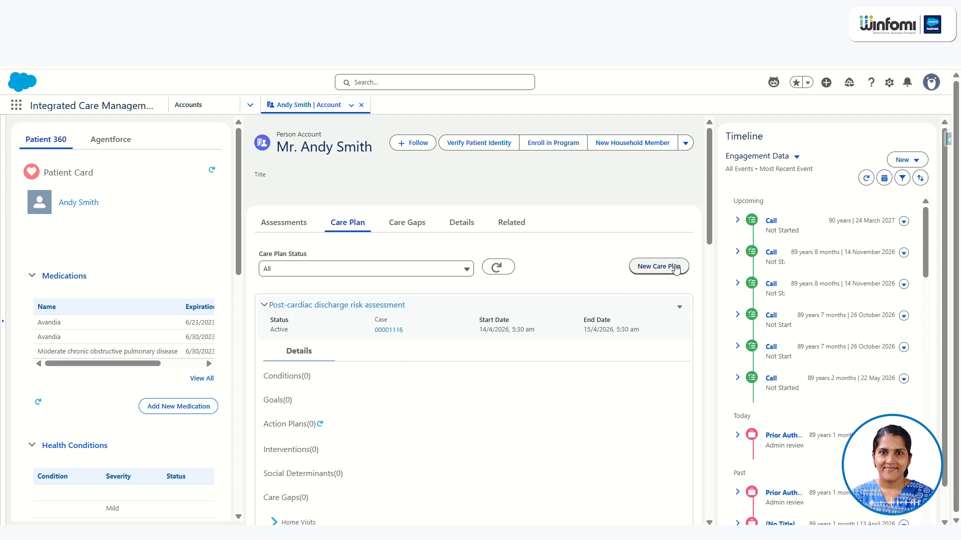
# - Create a care gap by evaluating the Post-Discharge Medication Review measure for the reporting period 04-13-2026 to 04-16-2026
pyautogui.click(407, 223)
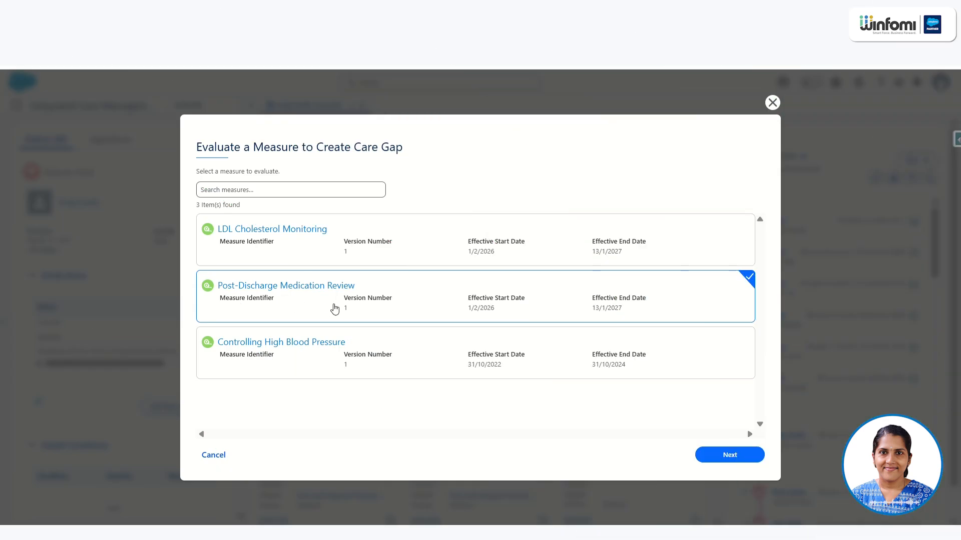
pyautogui.click(745, 457)
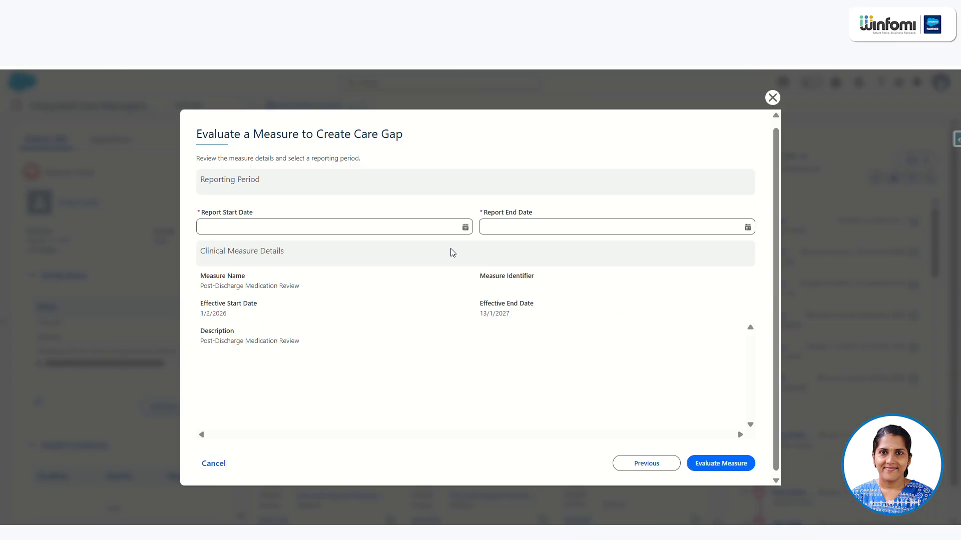
pyautogui.click(349, 225)
pyautogui.click(226, 323)
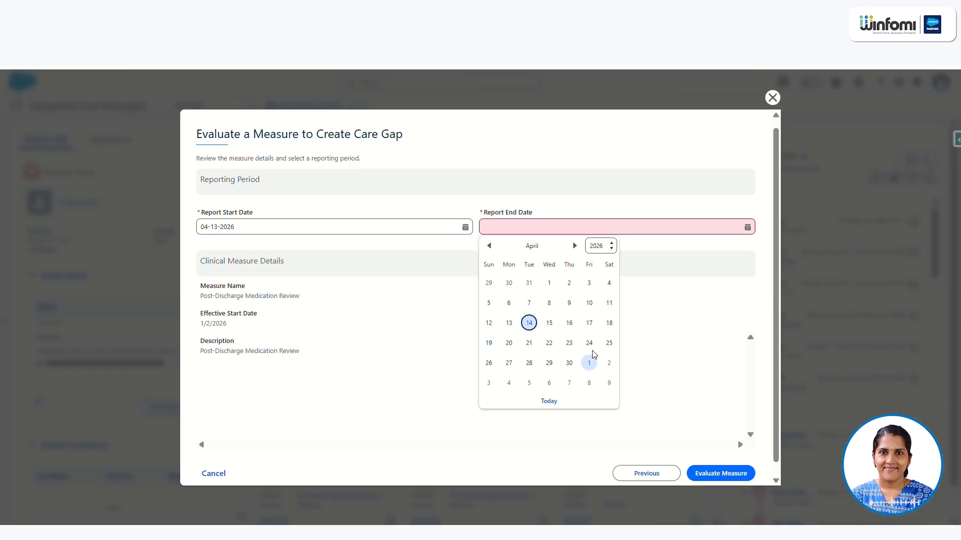
pyautogui.click(569, 323)
pyautogui.click(715, 472)
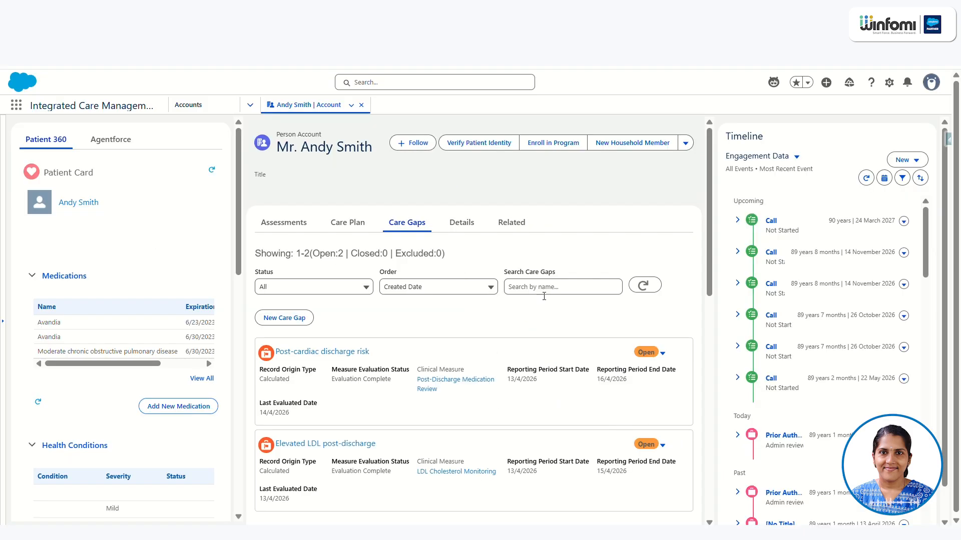
# - Start another care plan with the Care Gaps method, including Post-cardiac discharge risk and Elevated LDL post-discharge
pyautogui.click(363, 231)
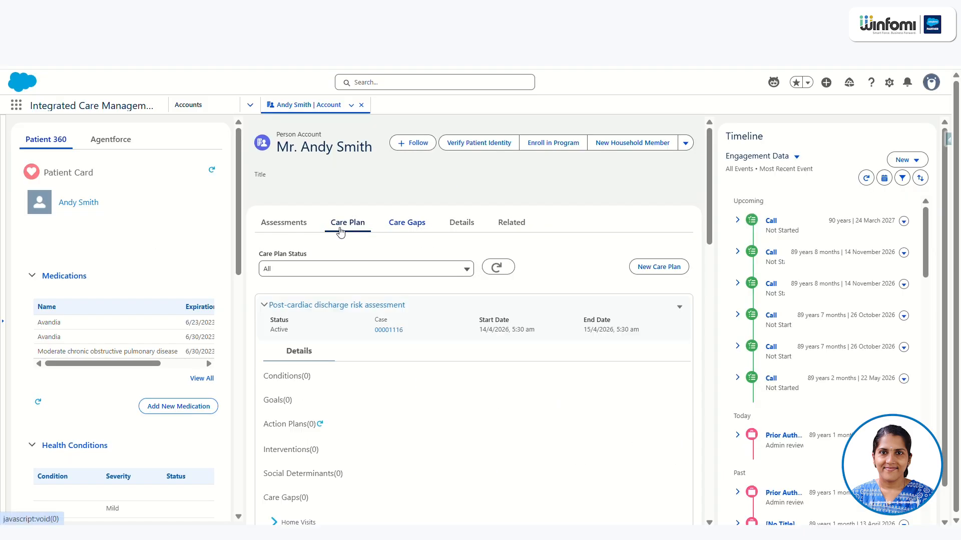
pyautogui.click(675, 276)
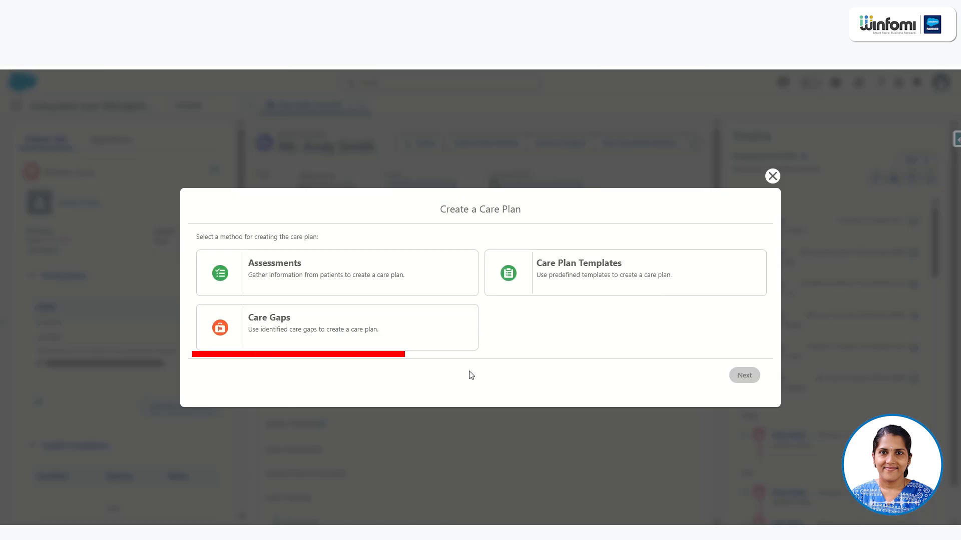
pyautogui.click(311, 332)
pyautogui.click(748, 381)
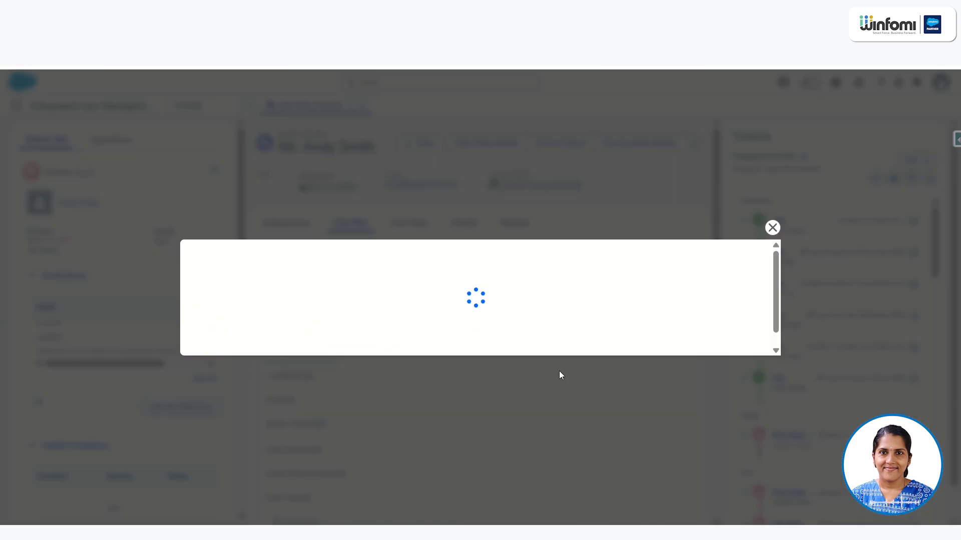
pyautogui.click(317, 365)
pyautogui.click(406, 361)
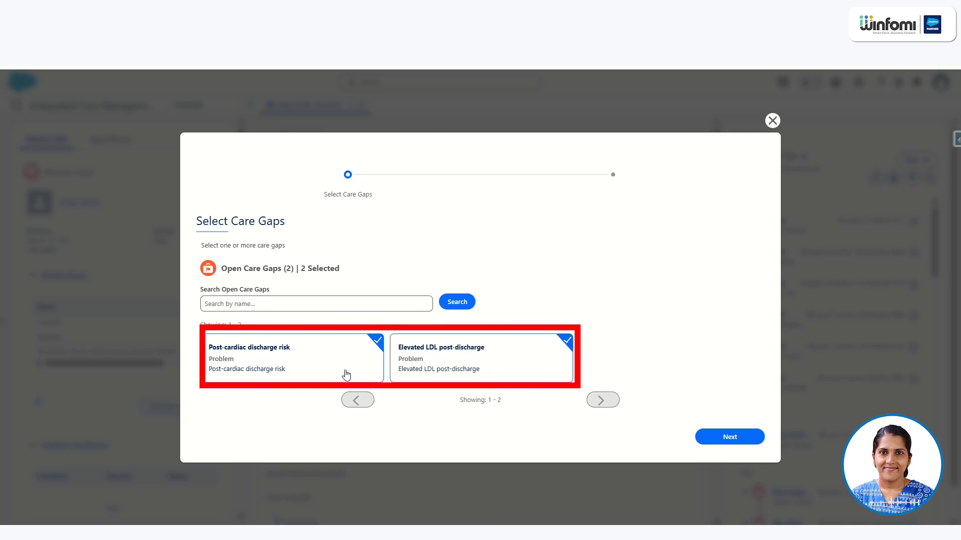
pyautogui.click(729, 437)
# - Name the care plan "Post-cardiac discharge risk using care gap" with start date 04/13/2026 and end date 04/16/2026
pyautogui.click(402, 259)
pyautogui.write('Post-cardiac discharge risk')
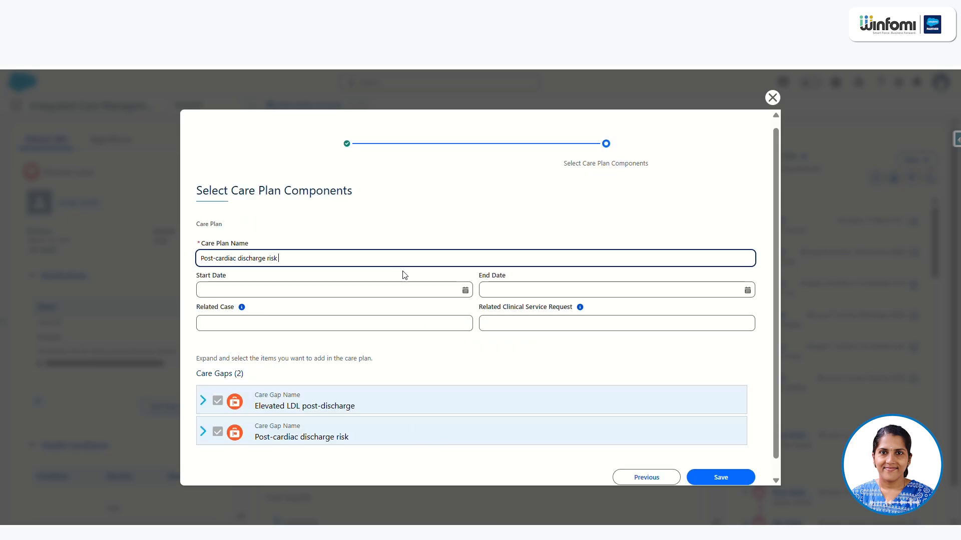
pyautogui.write('using care gap')
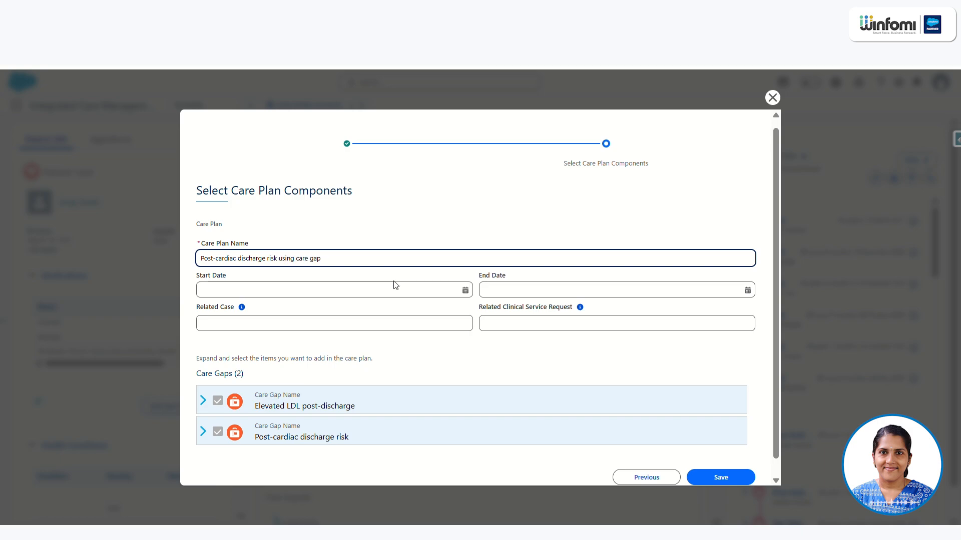
pyautogui.click(395, 286)
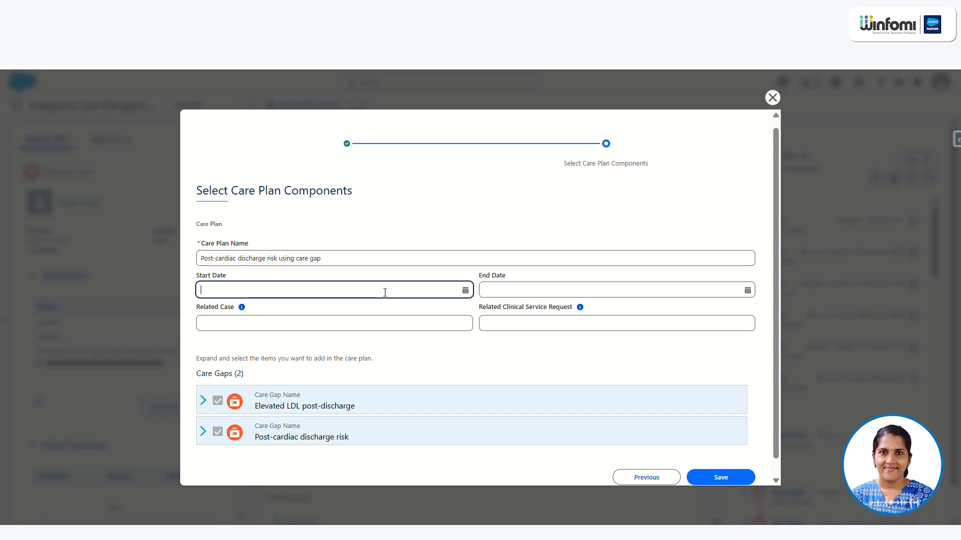
pyautogui.click(226, 386)
pyautogui.click(584, 283)
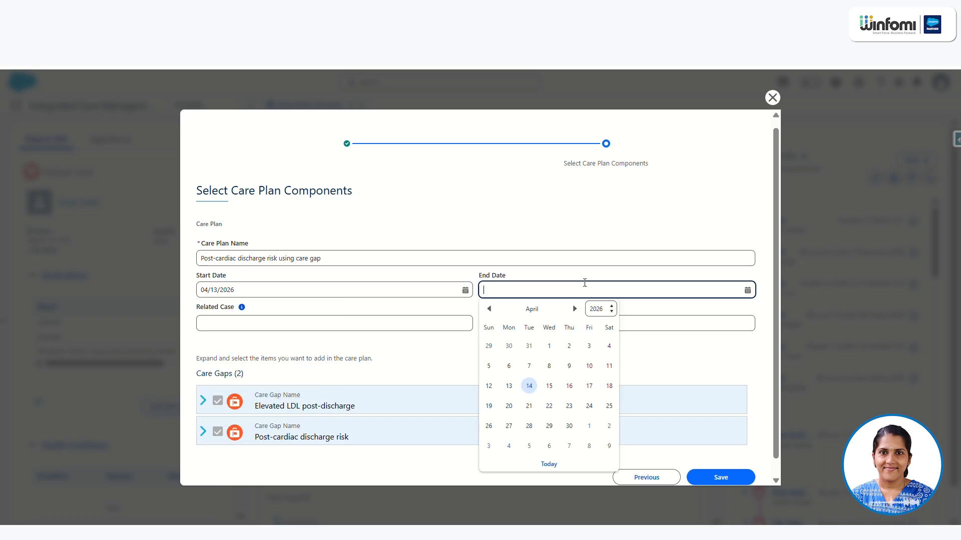
pyautogui.click(569, 385)
# - Include the goals Bring LDL below 100 mg/dL and Complete medication review within 14 days, and save the care plan
pyautogui.click(201, 384)
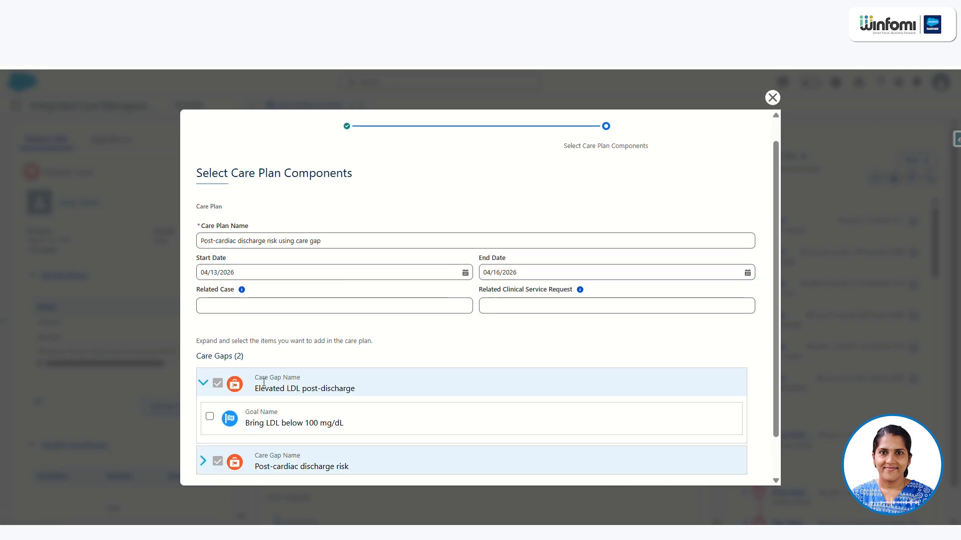
pyautogui.scroll(-1, 215, 405)
pyautogui.click(203, 414)
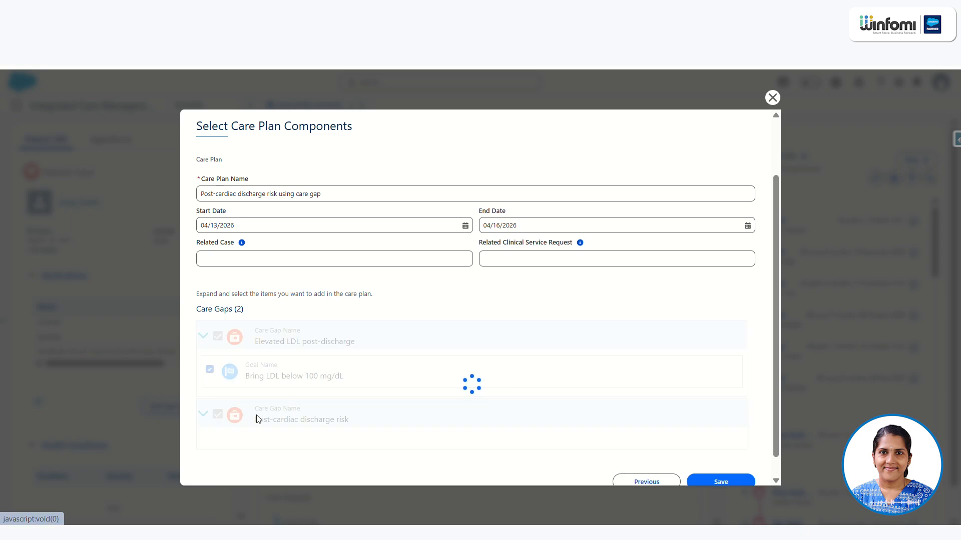
pyautogui.click(209, 448)
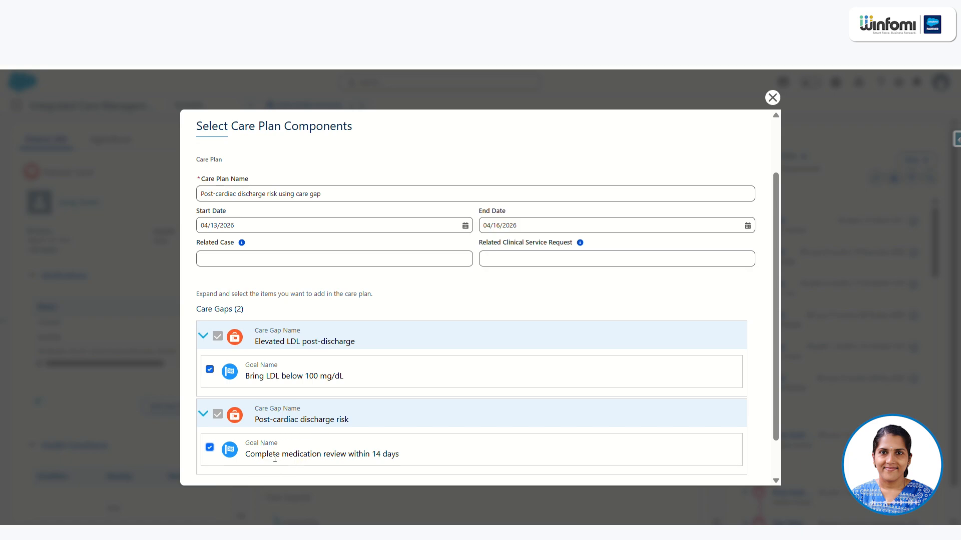
pyautogui.scroll(-1, 654, 444)
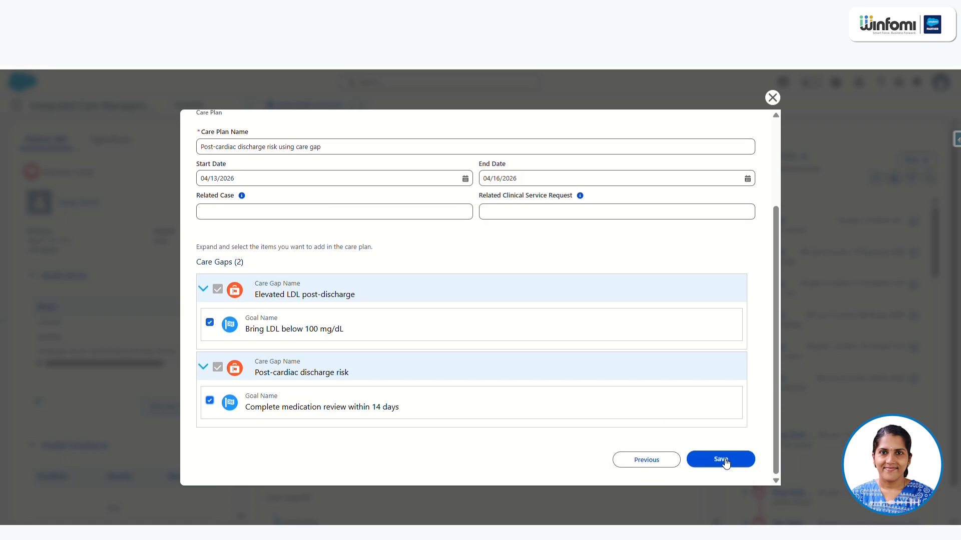
pyautogui.click(721, 459)
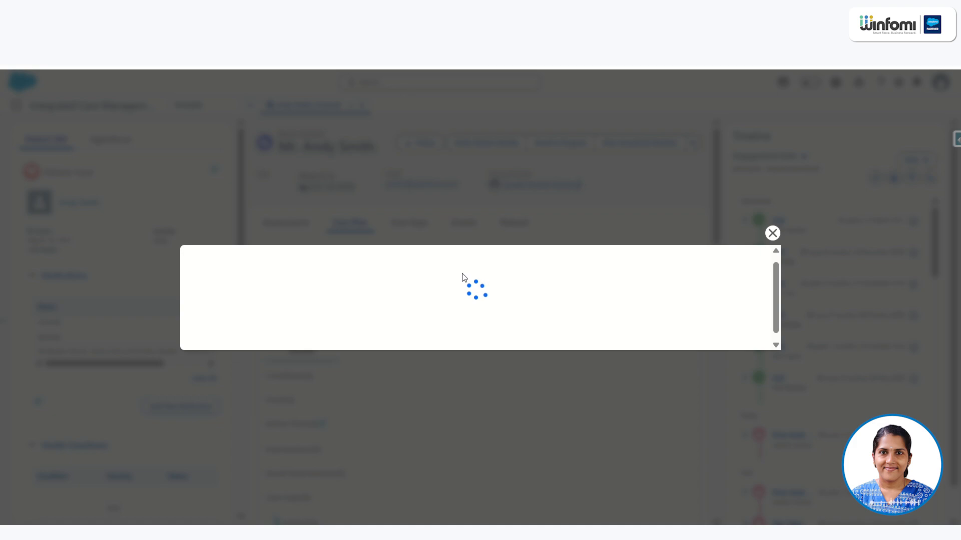
# - Expand the Post-cardiac discharge risk and Elevated LDL post-discharge care gaps in the new care plan and review their goals
pyautogui.scroll(-2, 426, 303)
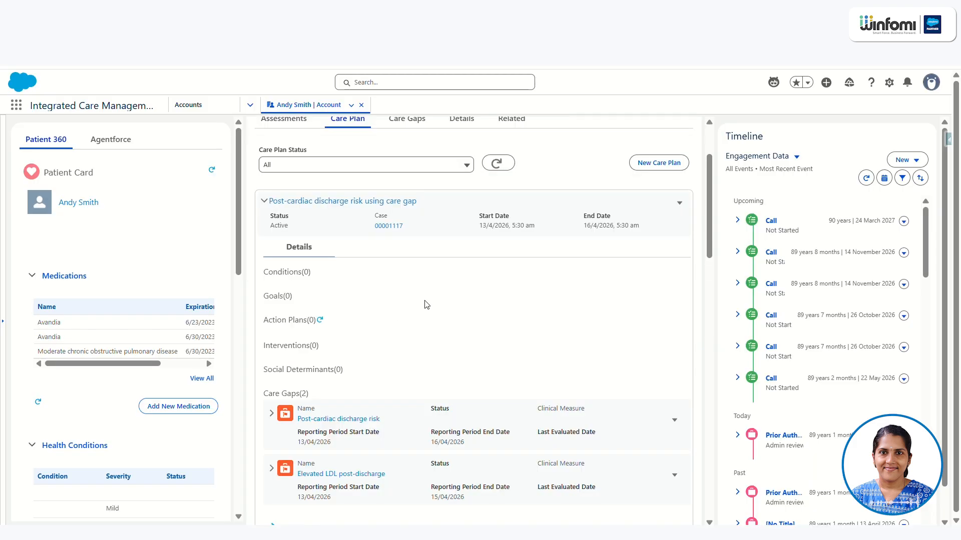
pyautogui.scroll(-2, 450, 345)
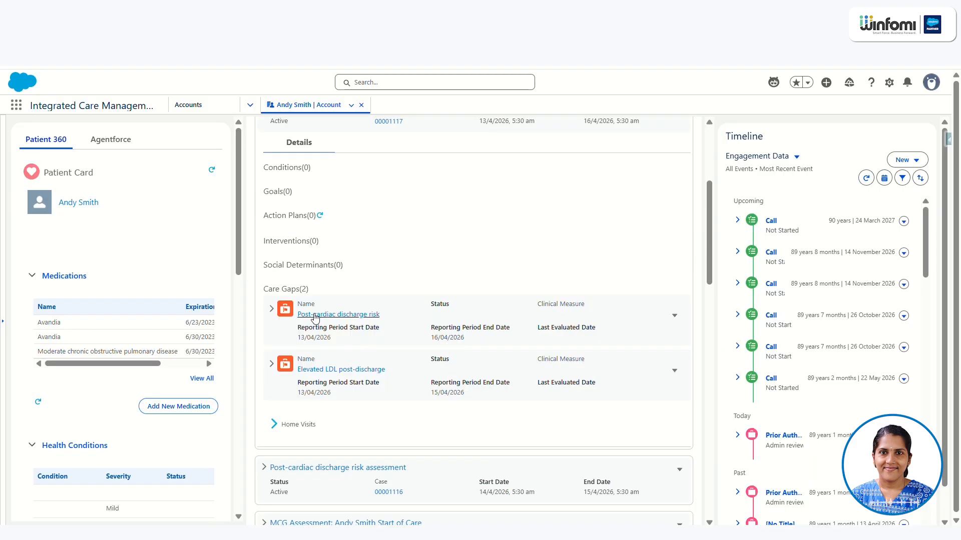
pyautogui.click(272, 308)
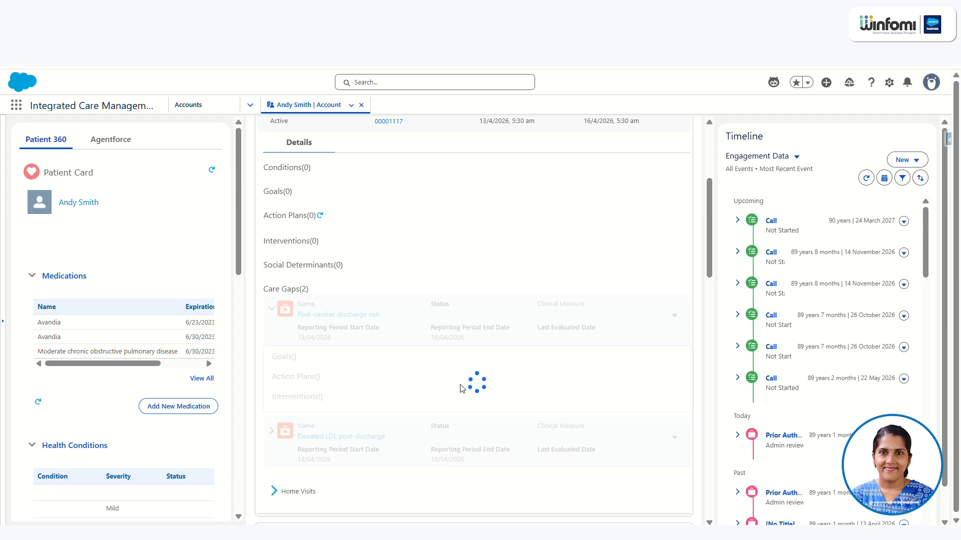
pyautogui.scroll(-2, 530, 305)
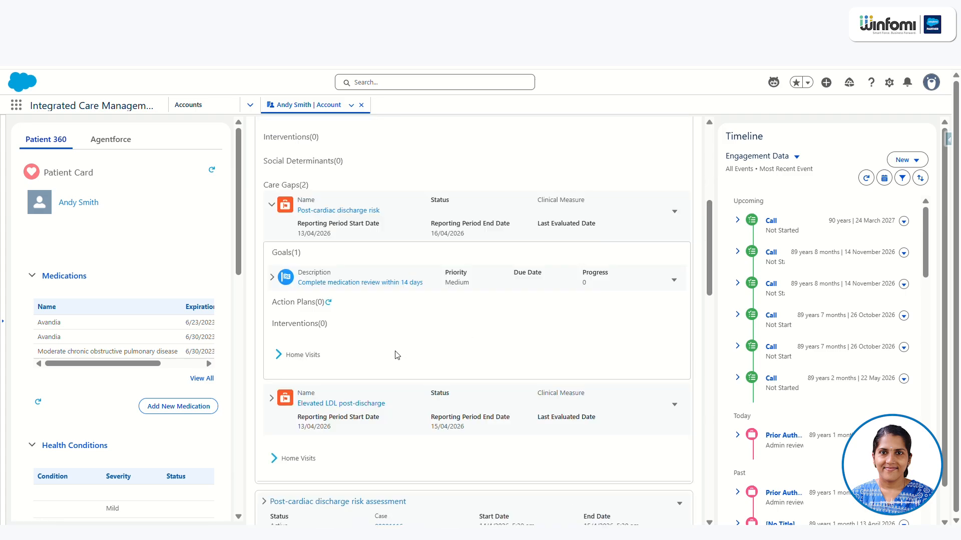
pyautogui.scroll(-3, 410, 383)
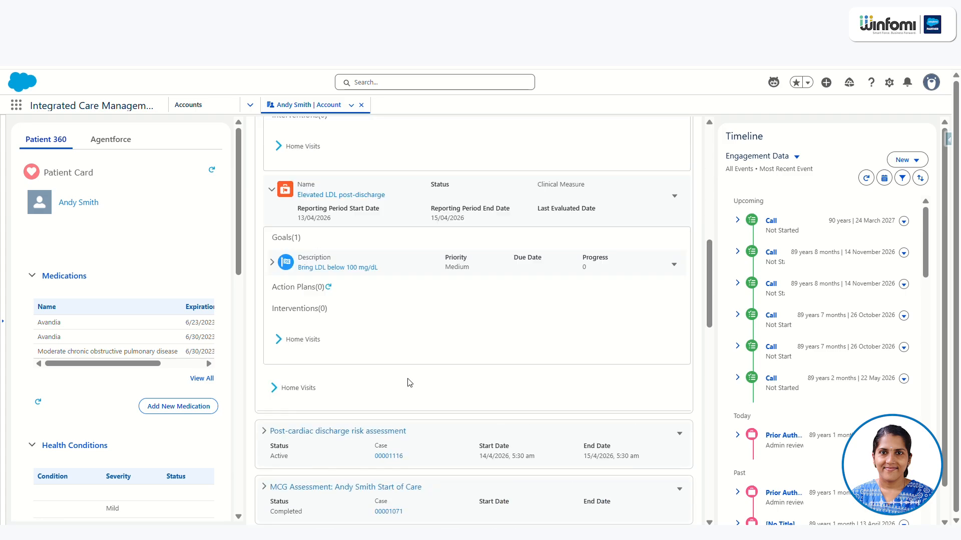
pyautogui.scroll(8, 408, 381)
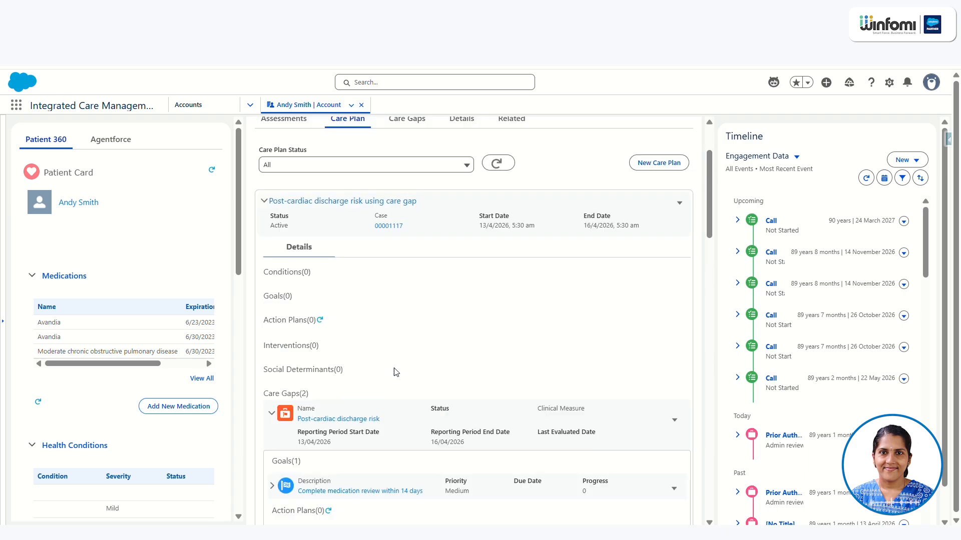
pyautogui.scroll(-2, 397, 371)
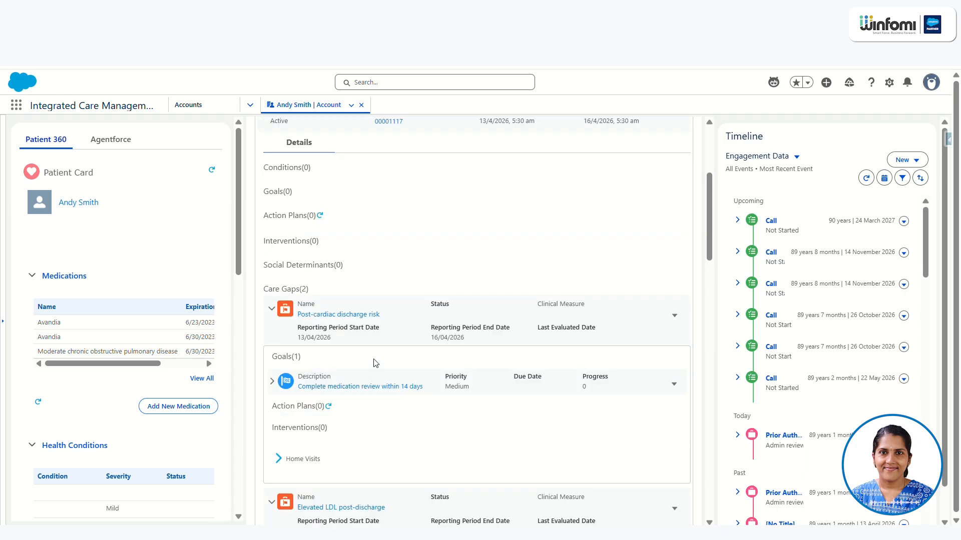